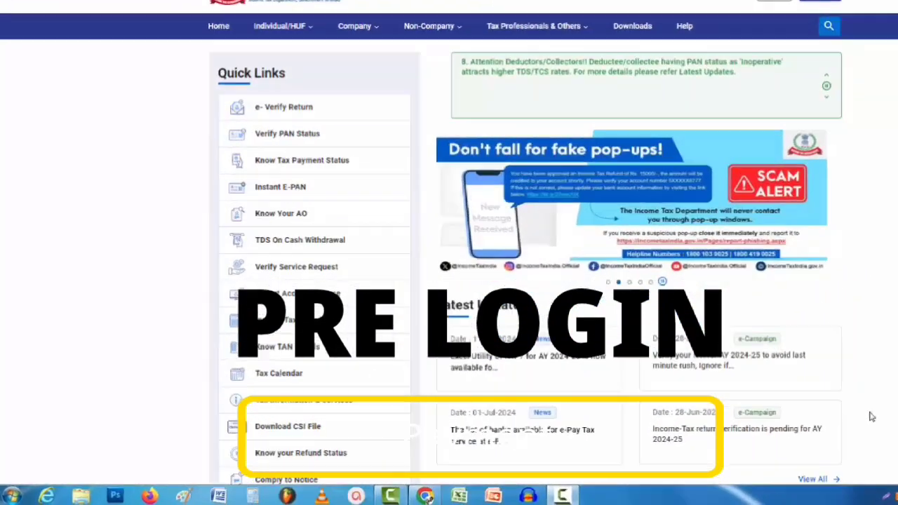
pyautogui.scroll(-3, 232, 396)
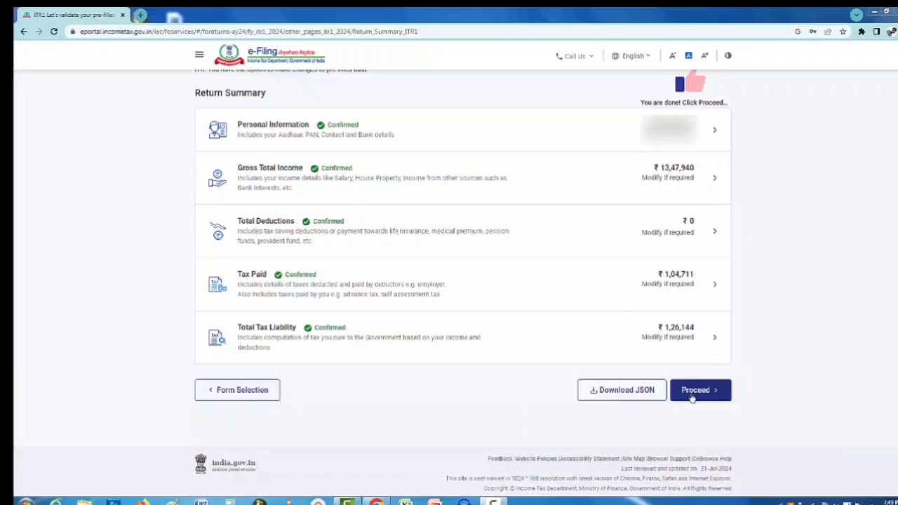
# Proceed from the ITR-1 return summary to the tax summary and choose to pay the amount now through the e-Pay Tax service
pyautogui.click(692, 393)
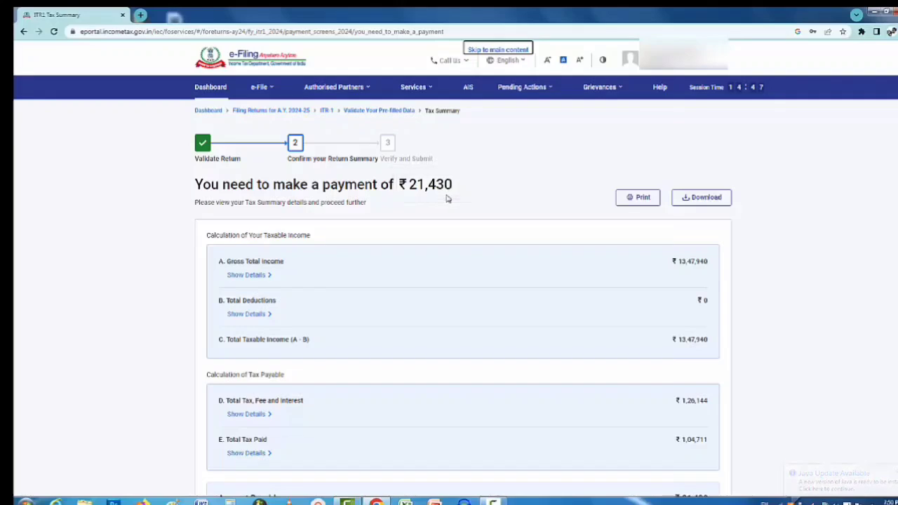
pyautogui.scroll(-3, 575, 281)
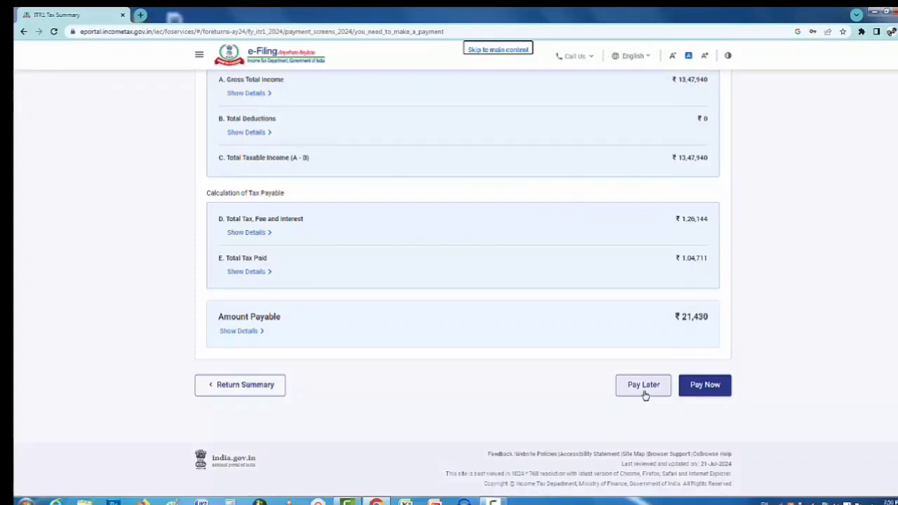
pyautogui.click(704, 393)
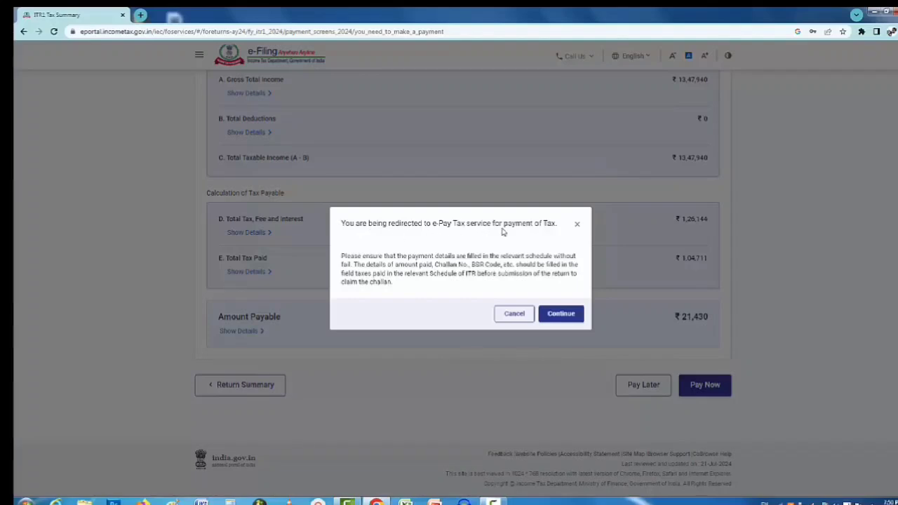
pyautogui.click(564, 315)
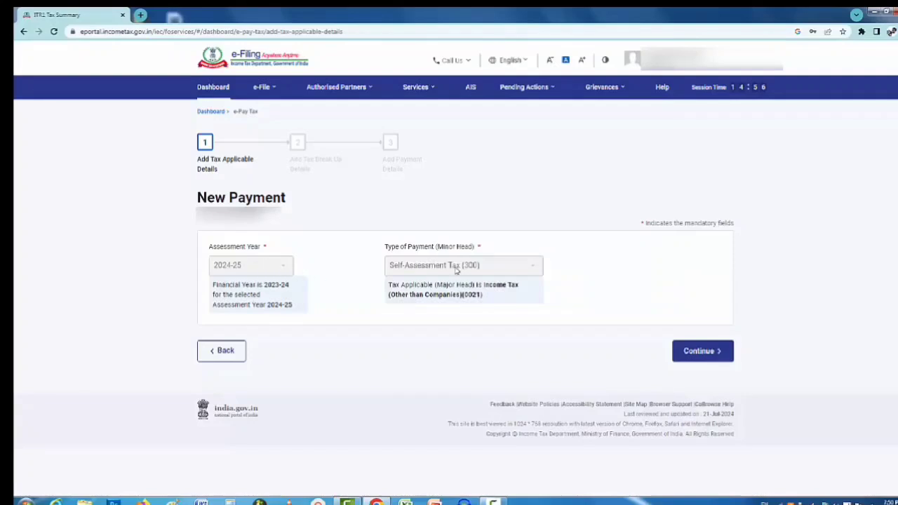
# Accept the prefilled assessment year, payment type and tax break-up, and choose net banking with HDFC Bank for the payment
pyautogui.click(698, 352)
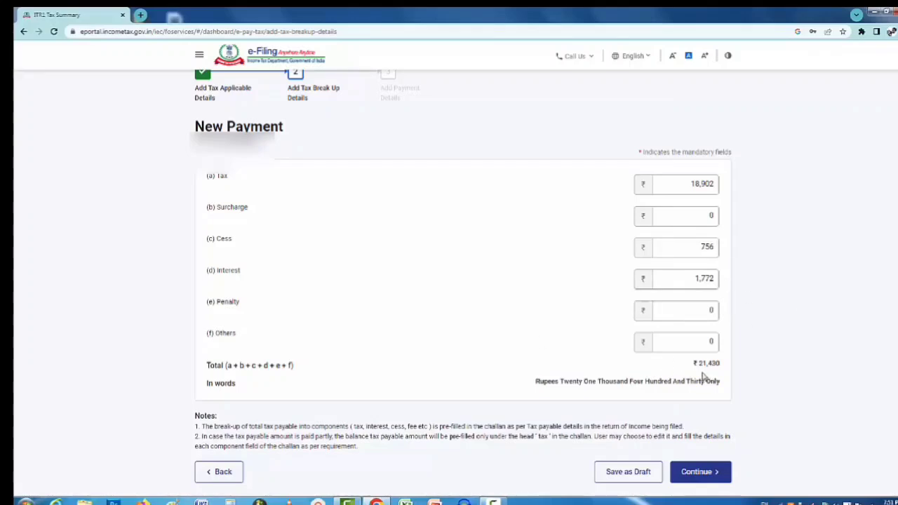
pyautogui.click(699, 472)
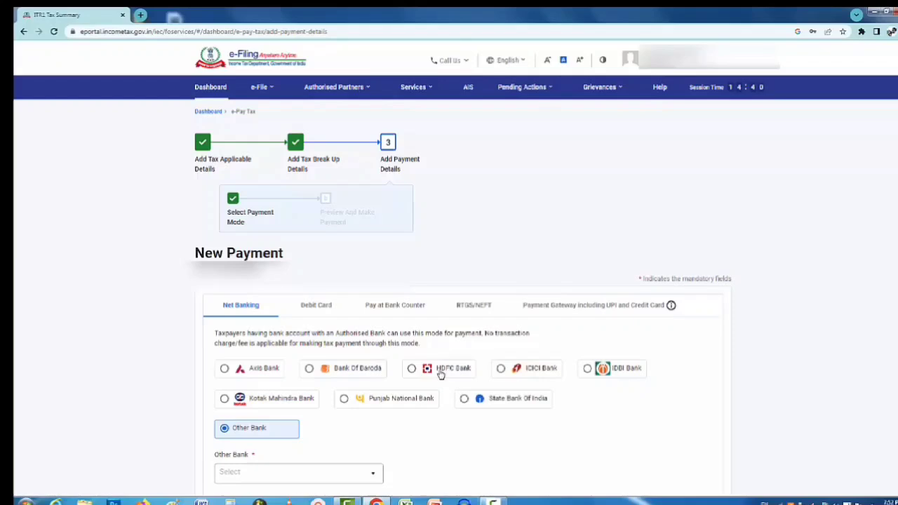
pyautogui.click(441, 374)
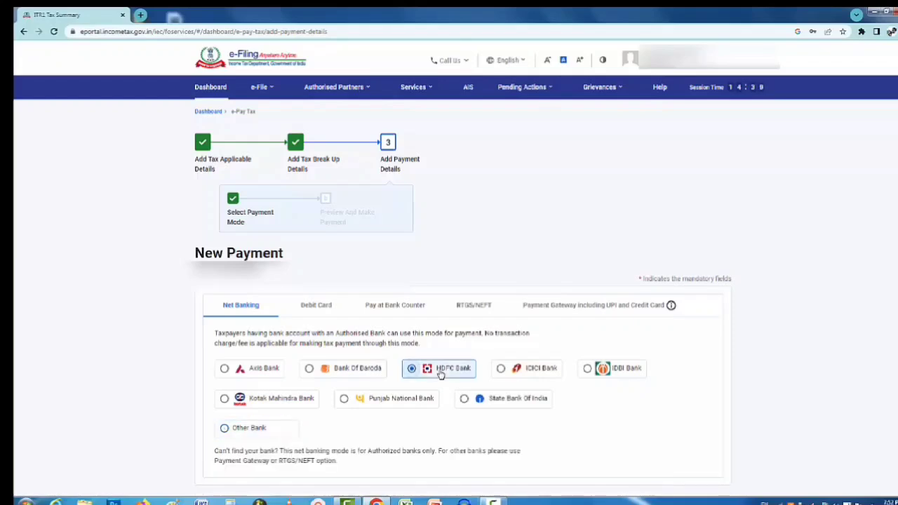
pyautogui.scroll(-2, 534, 421)
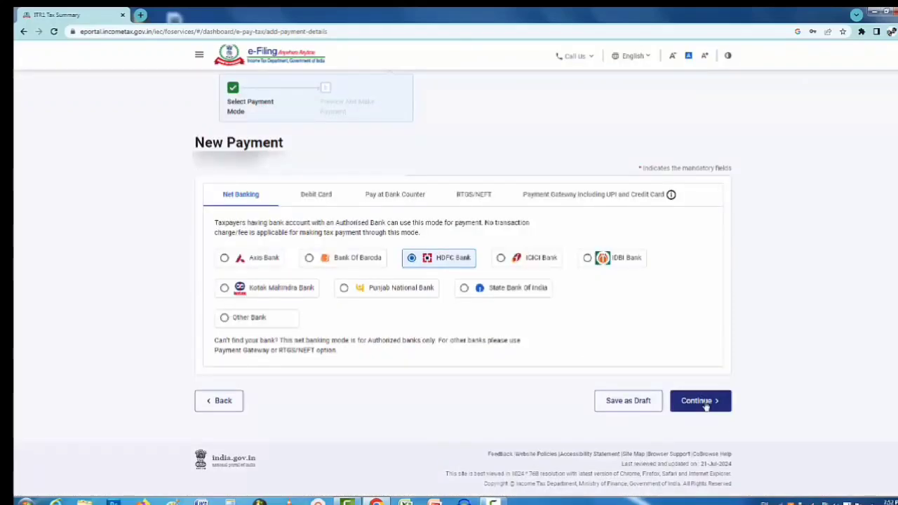
pyautogui.click(702, 401)
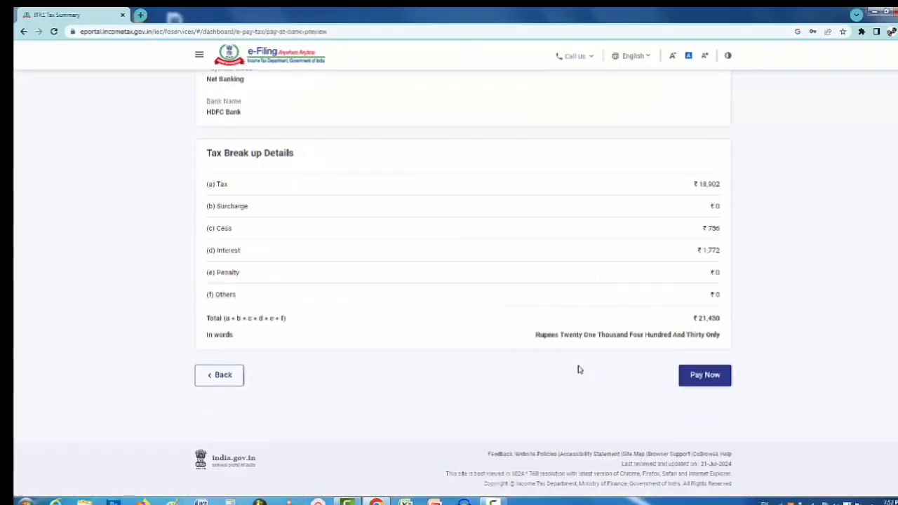
# Start the payment from the preview, agree to the terms and conditions and submit it to the bank
pyautogui.click(704, 376)
pyautogui.scroll(-5, 589, 245)
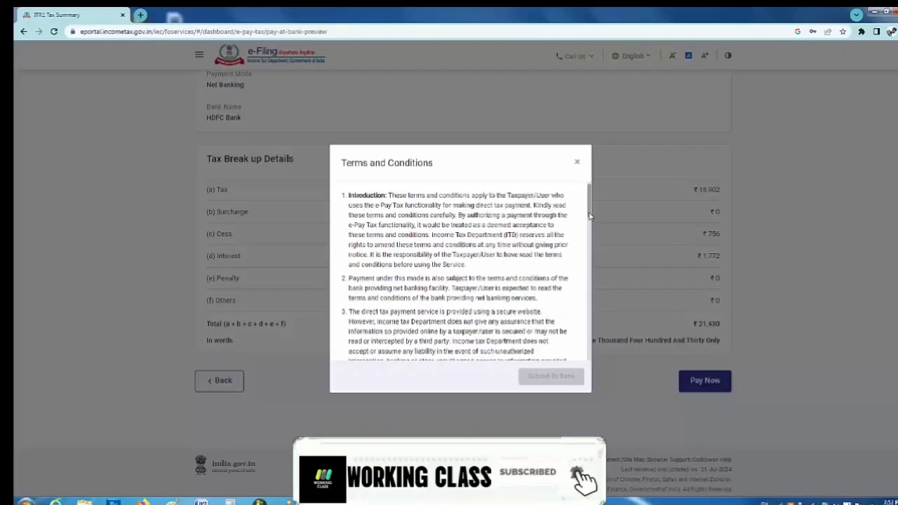
pyautogui.scroll(-10, 588, 281)
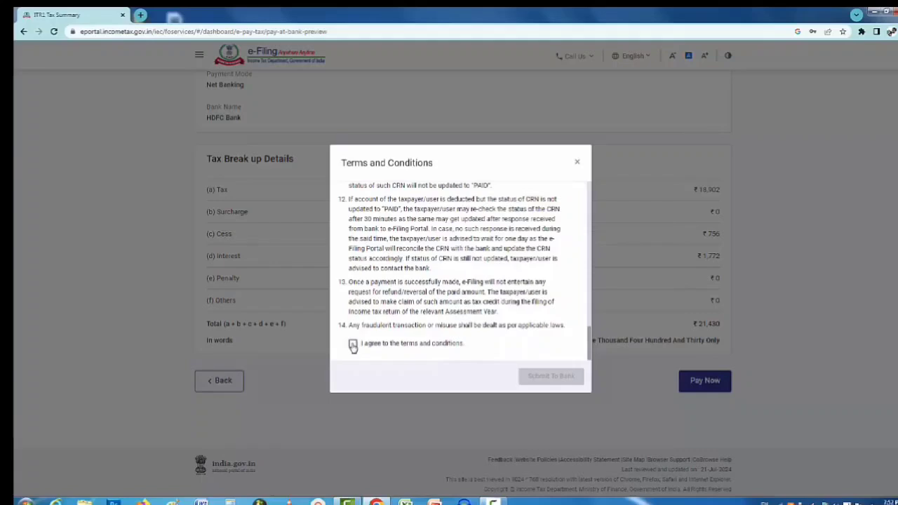
pyautogui.click(353, 344)
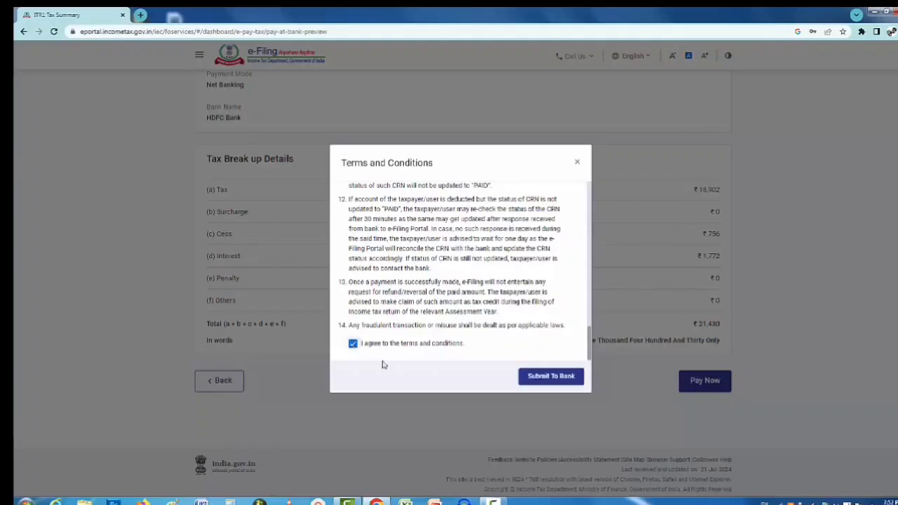
pyautogui.click(545, 379)
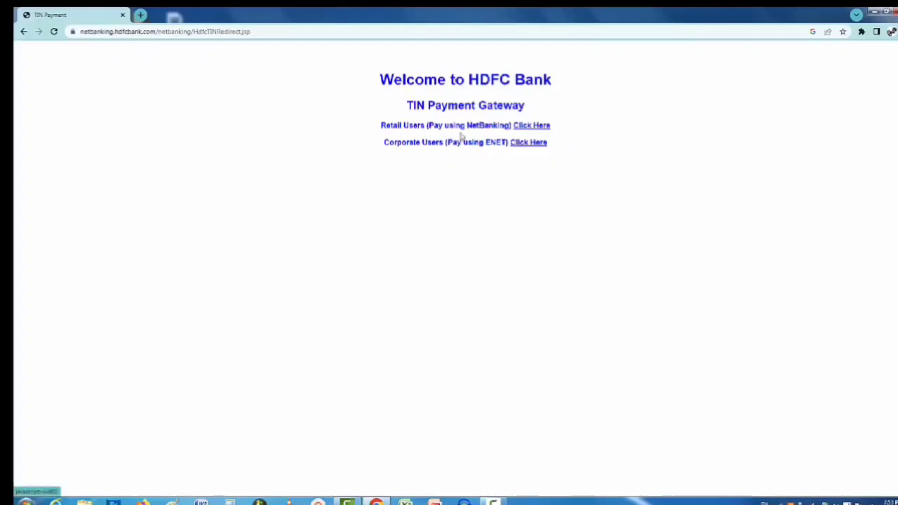
# Choose retail NetBanking payment and log in to HDFC Bank with the prefilled customer ID and password
pyautogui.click(537, 129)
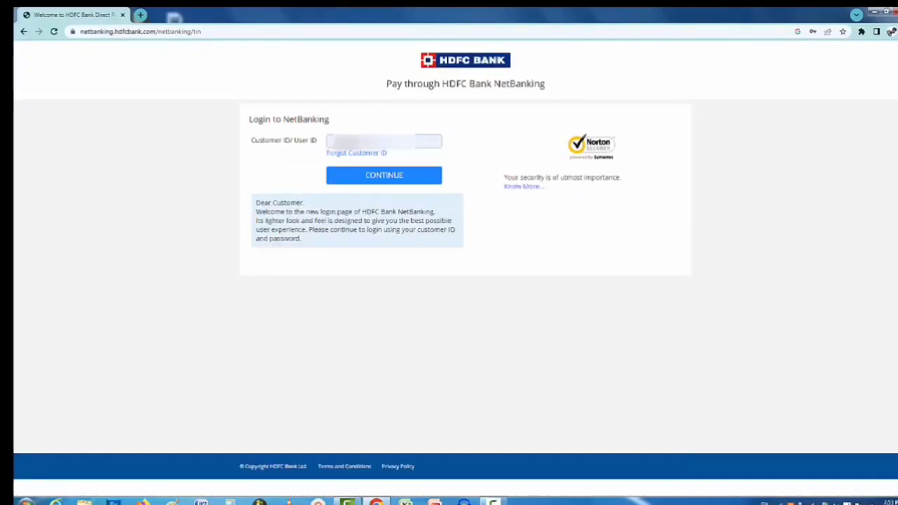
pyautogui.click(384, 141)
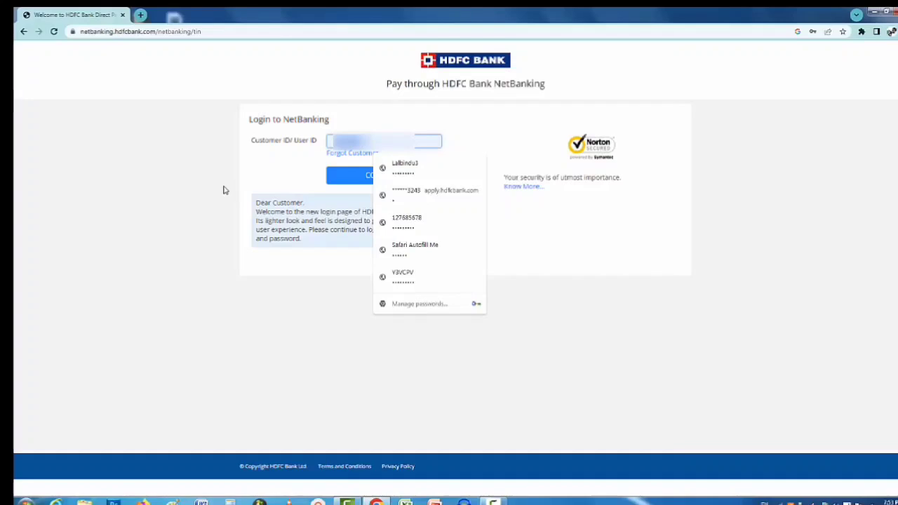
pyautogui.press('Escape')
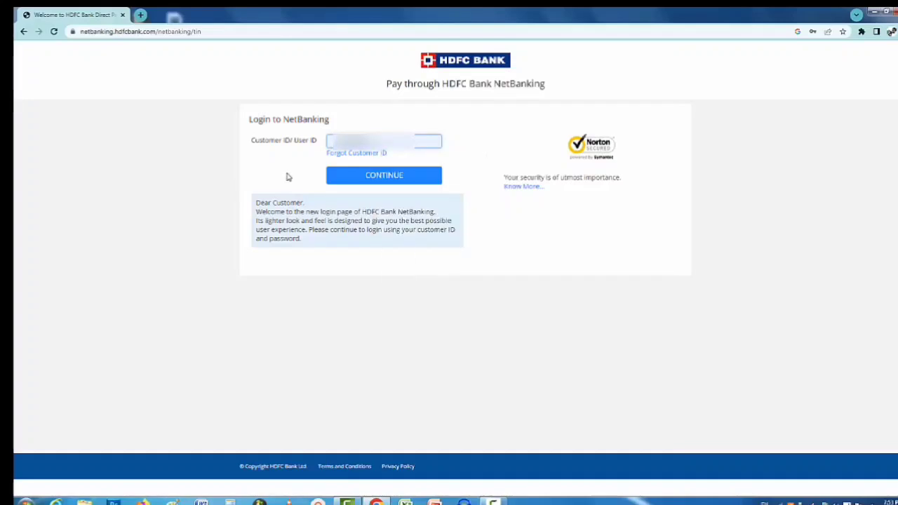
pyautogui.click(388, 181)
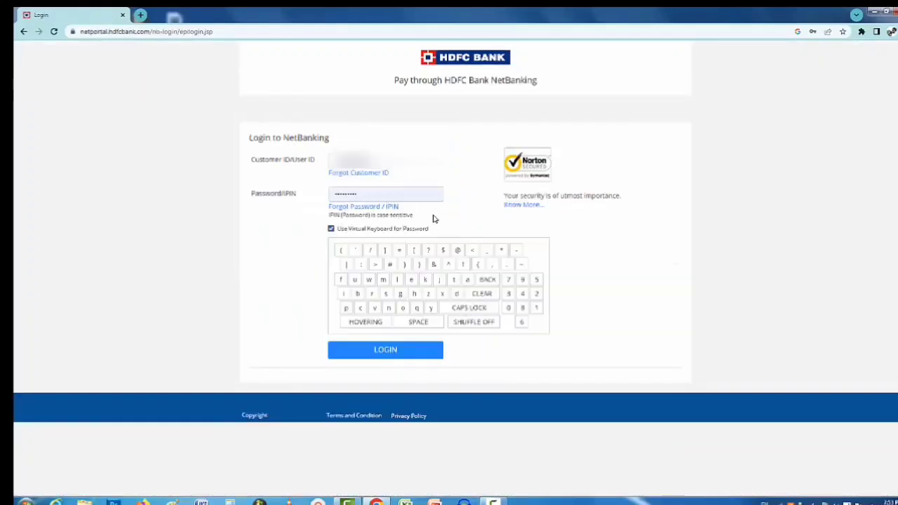
pyautogui.click(388, 350)
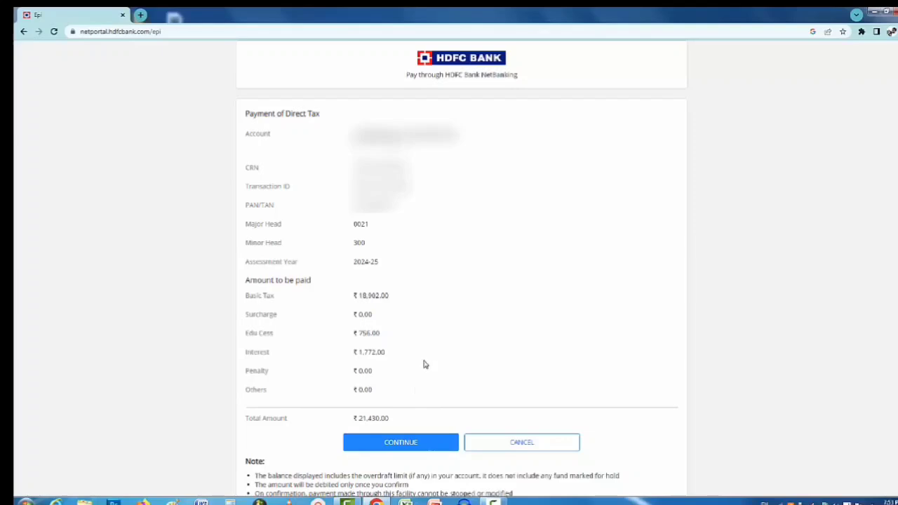
# Confirm the direct tax payment and verify it by entering the one-time verification code
pyautogui.click(404, 445)
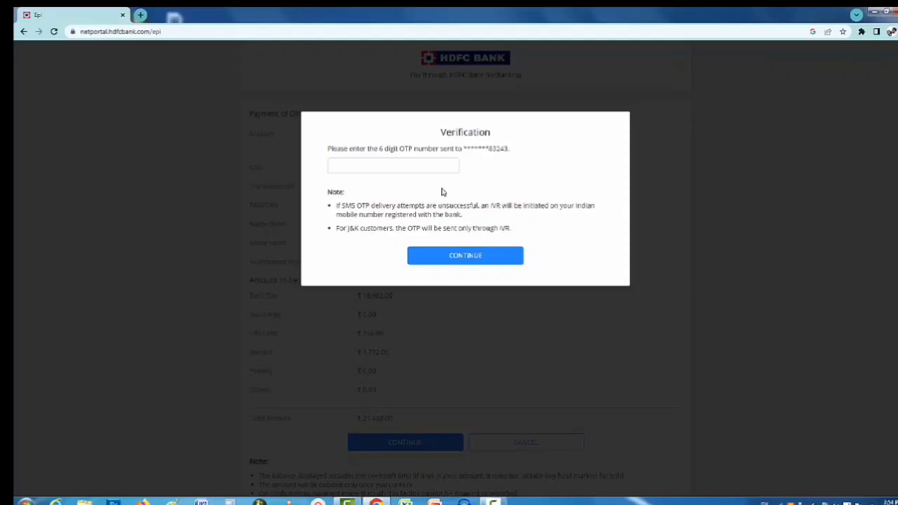
pyautogui.click(369, 168)
pyautogui.hotkey('ctrl', 'v')
pyautogui.click(454, 257)
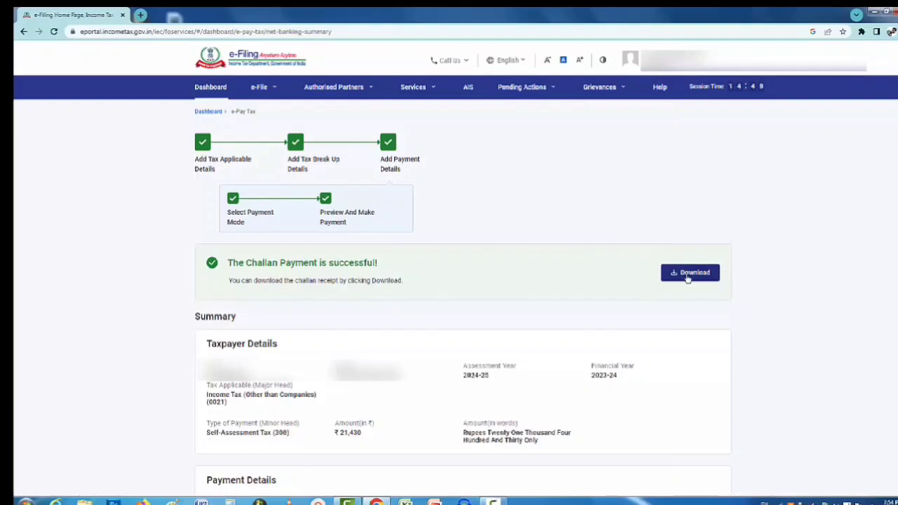
# Download the challan receipt from the payment confirmation and again from the end of the payment summary
pyautogui.click(688, 276)
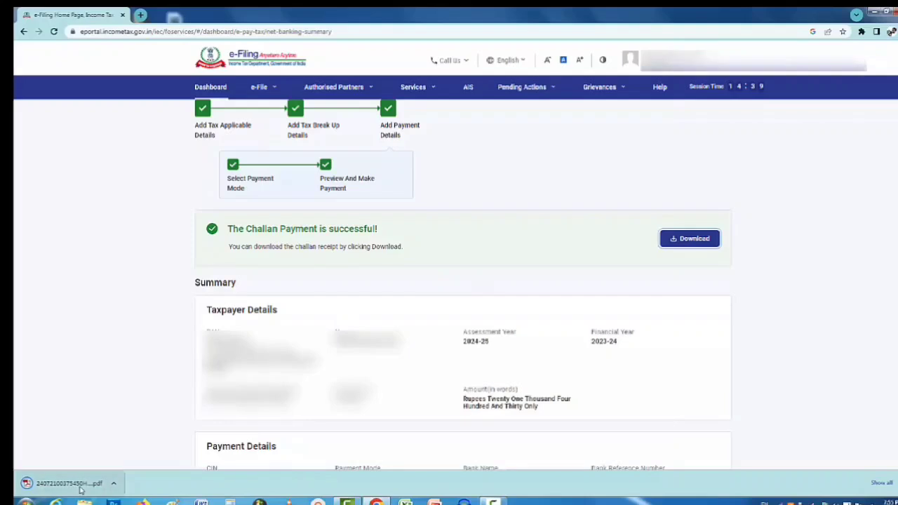
pyautogui.scroll(-3, 772, 337)
pyautogui.click(697, 360)
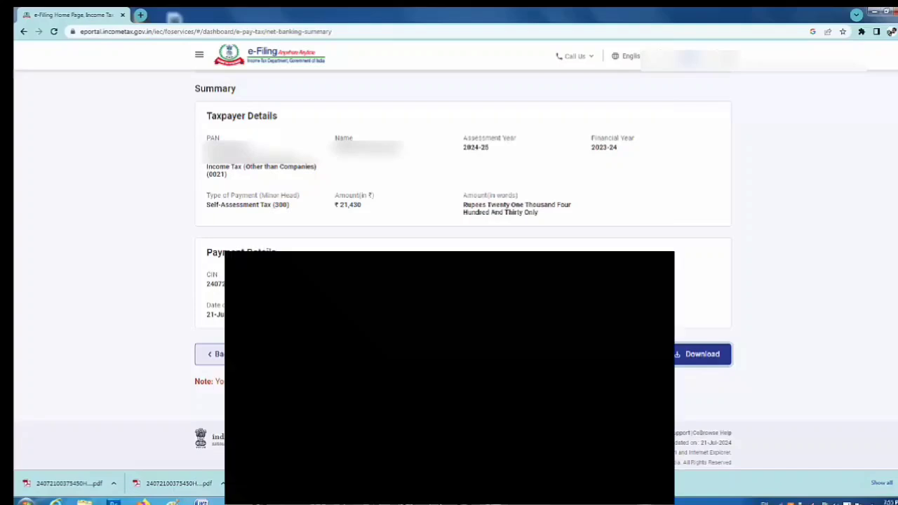
# Go back to the return summary, proceed again to the ITR-1 tax summary and download that summary
pyautogui.click(265, 360)
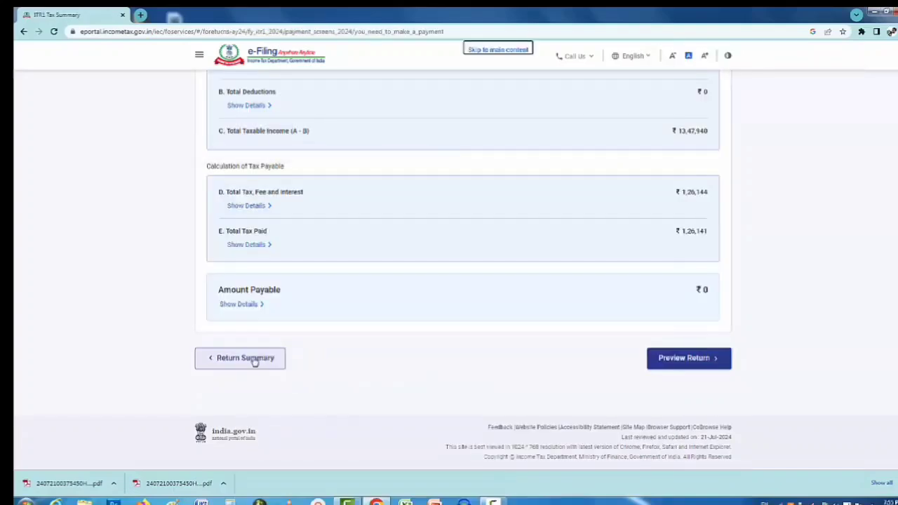
pyautogui.click(255, 360)
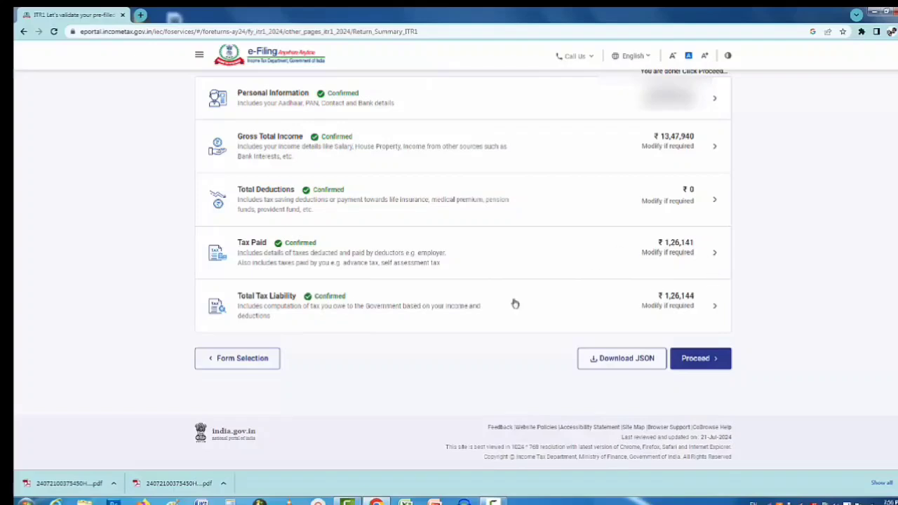
pyautogui.click(696, 359)
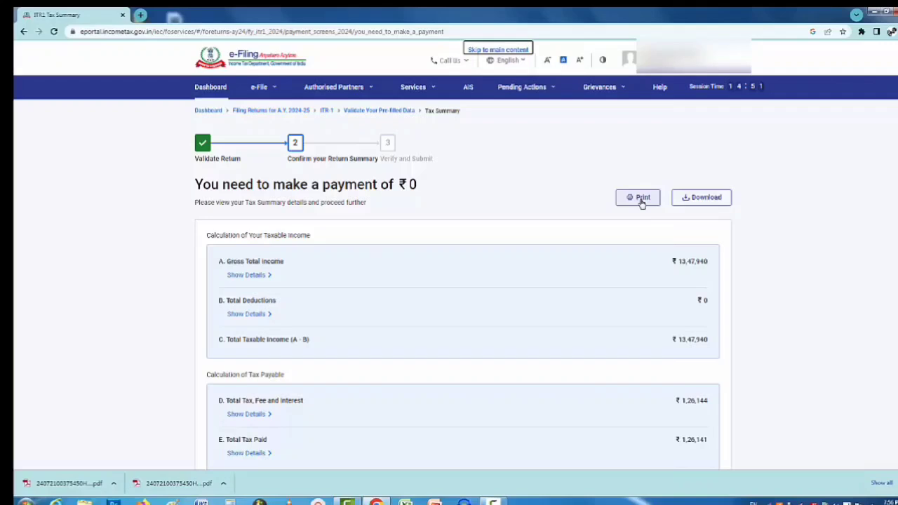
pyautogui.click(697, 199)
# Continue from the tax summary to Preview and Submit and accept the declaration for the return
pyautogui.scroll(-10, 700, 202)
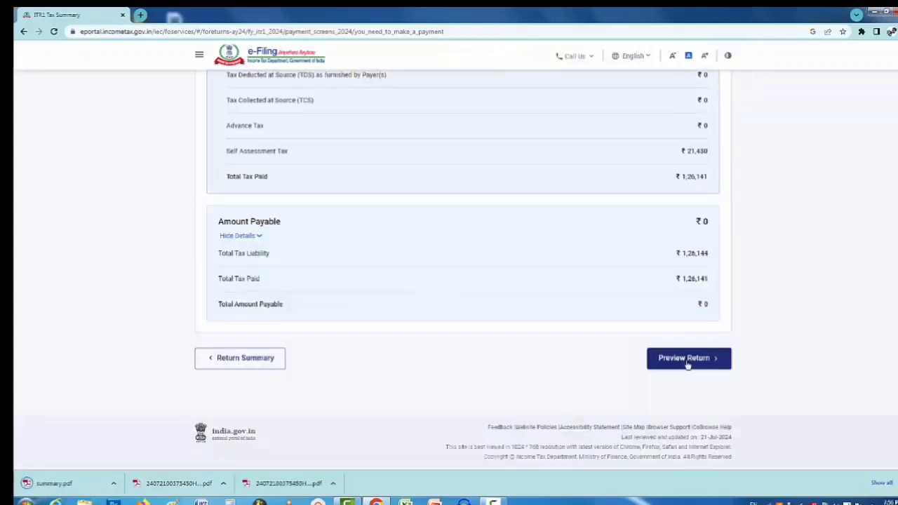
pyautogui.click(688, 359)
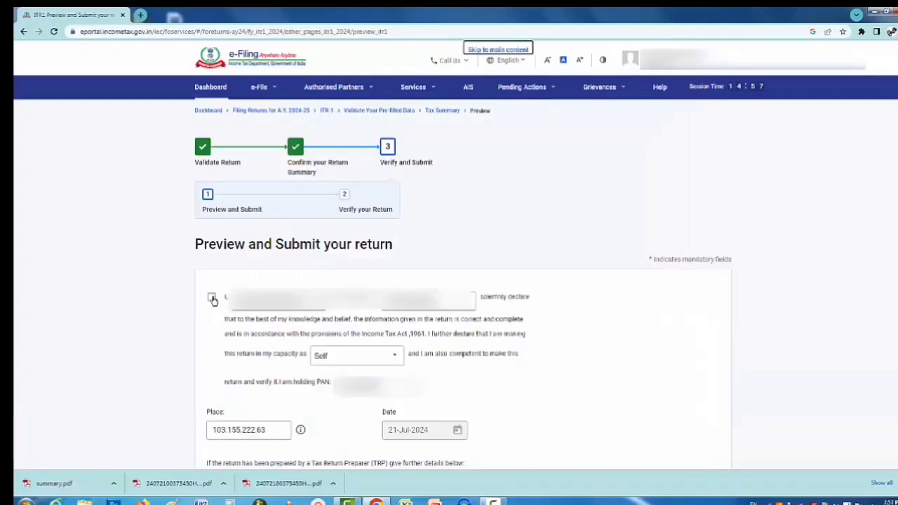
pyautogui.click(212, 299)
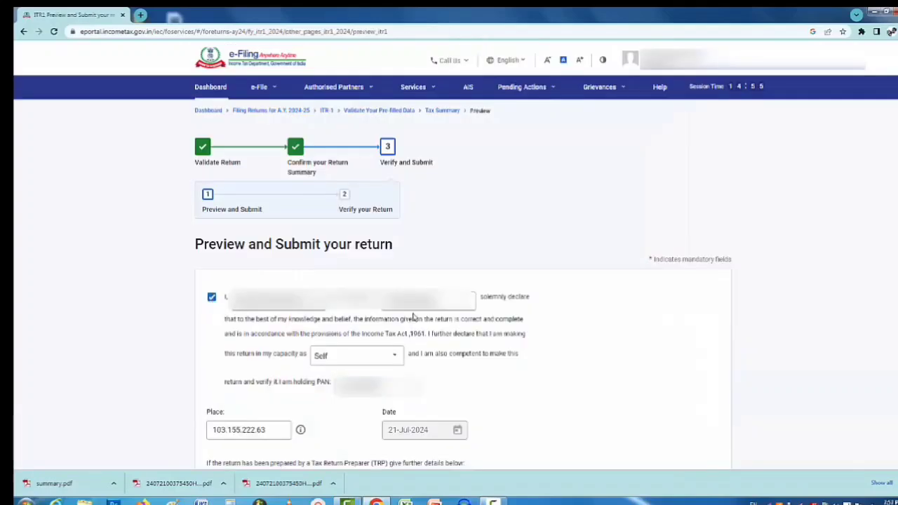
# Proceed to the return preview, validate the ITR-1 return and continue to verification
pyautogui.scroll(-4, 640, 352)
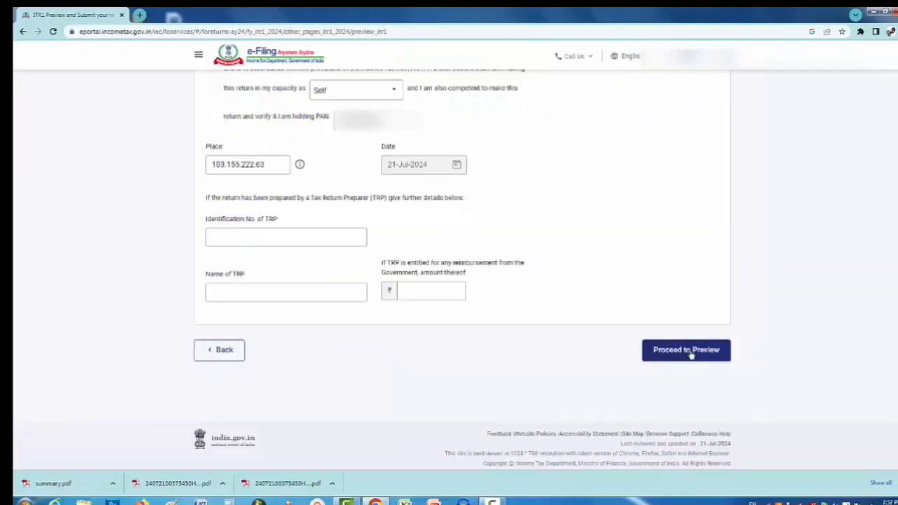
pyautogui.click(688, 351)
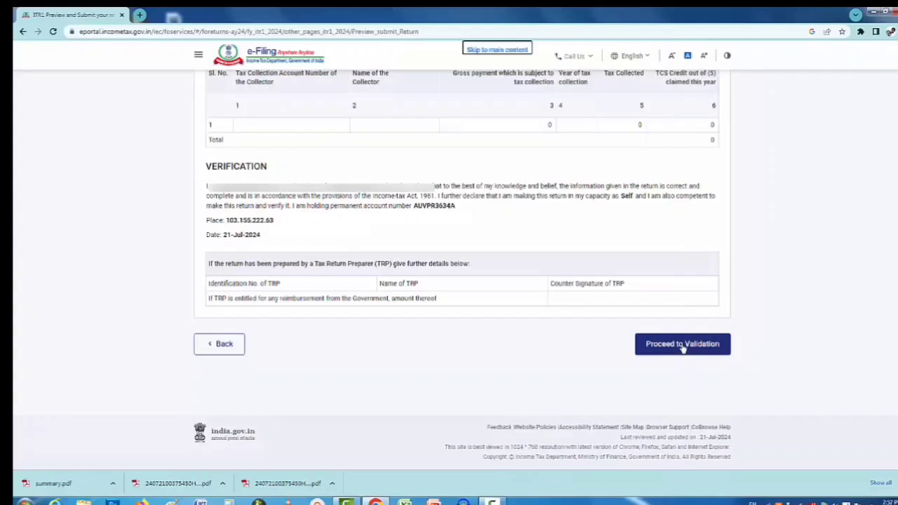
pyautogui.click(683, 345)
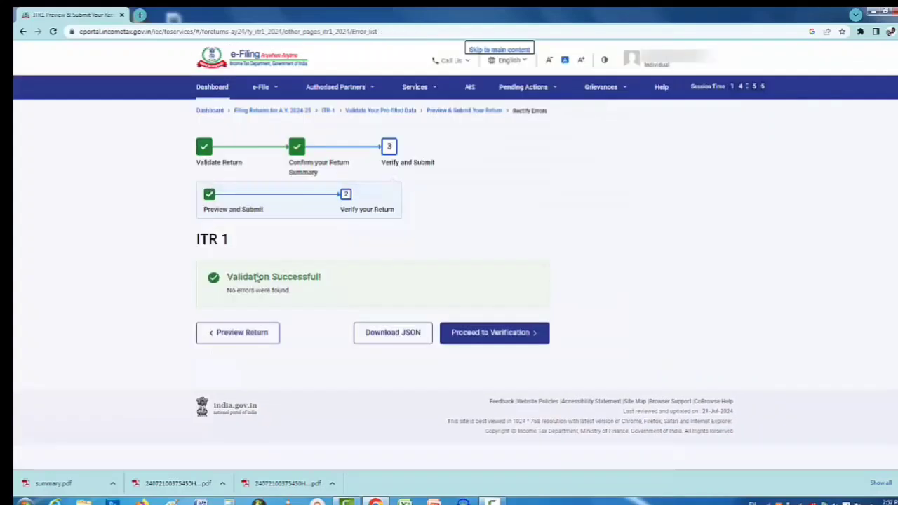
pyautogui.click(488, 336)
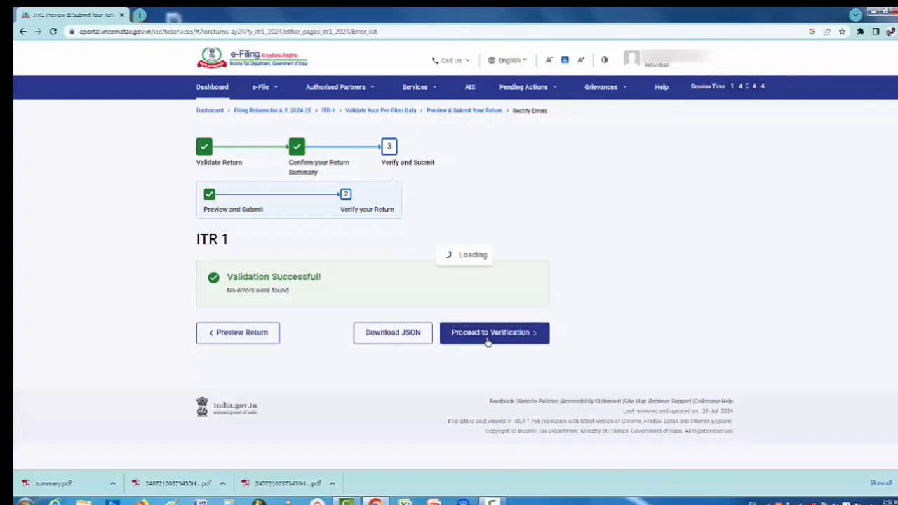